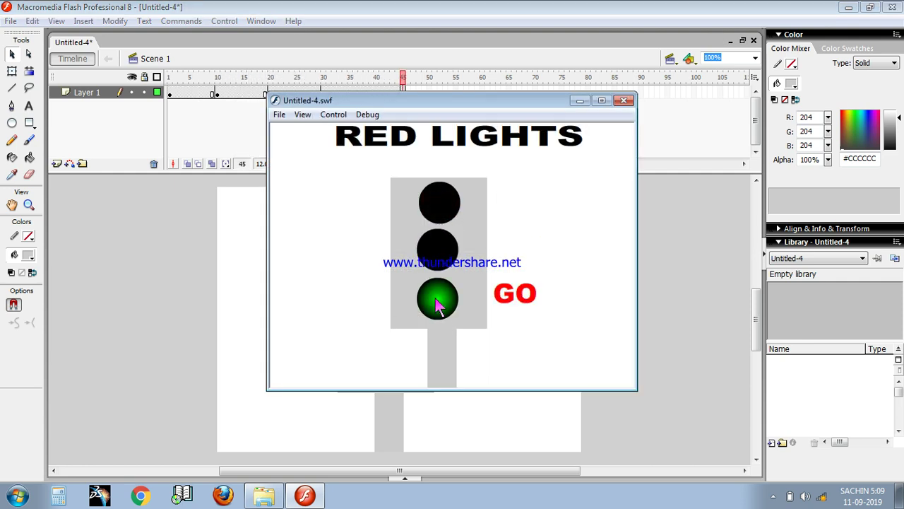
- Close the traffic light movie preview and create a new blank Flash document
{"action": "left_click", "coordinate": [621, 101]}
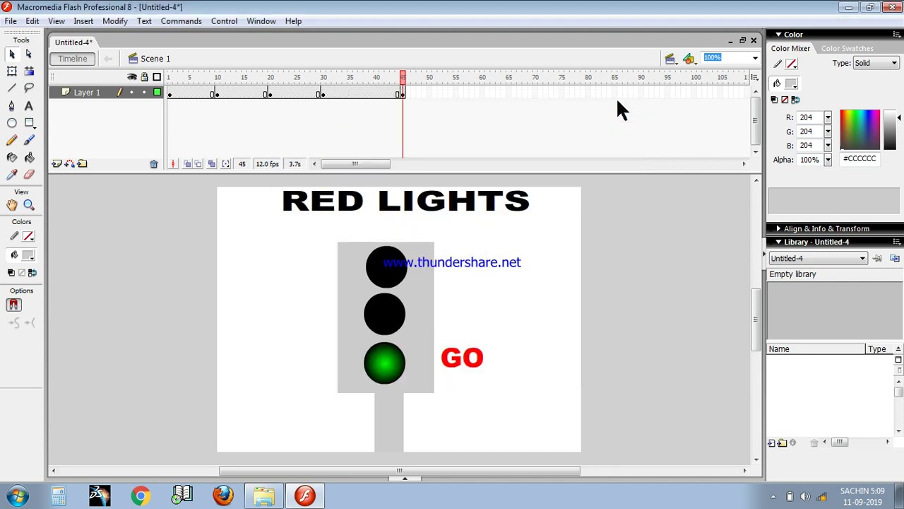
{"action": "key", "text": "ctrl+n"}
{"action": "key", "text": "Return"}
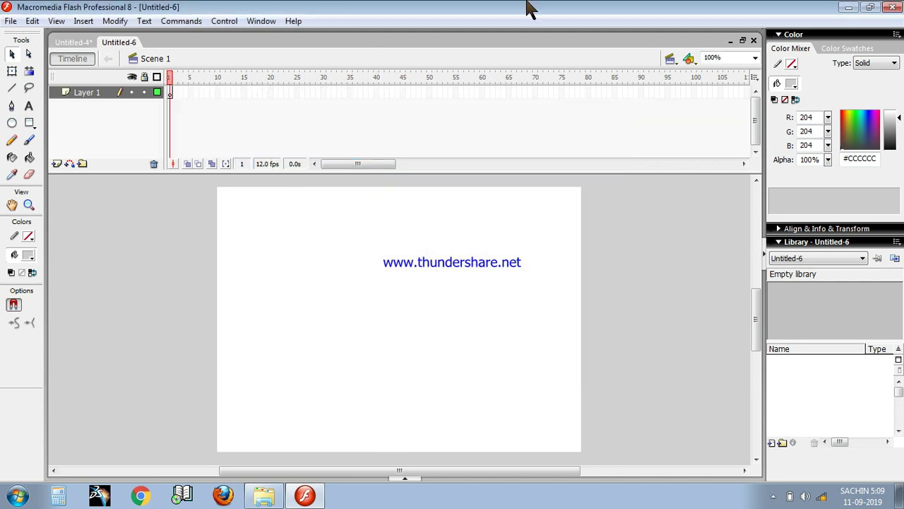
- Draw a tall grey (#CCCCCC) rectangle as the signal housing, with a narrow rectangular pole from its base to the stage's lower edge
{"action": "left_click", "coordinate": [29, 123]}
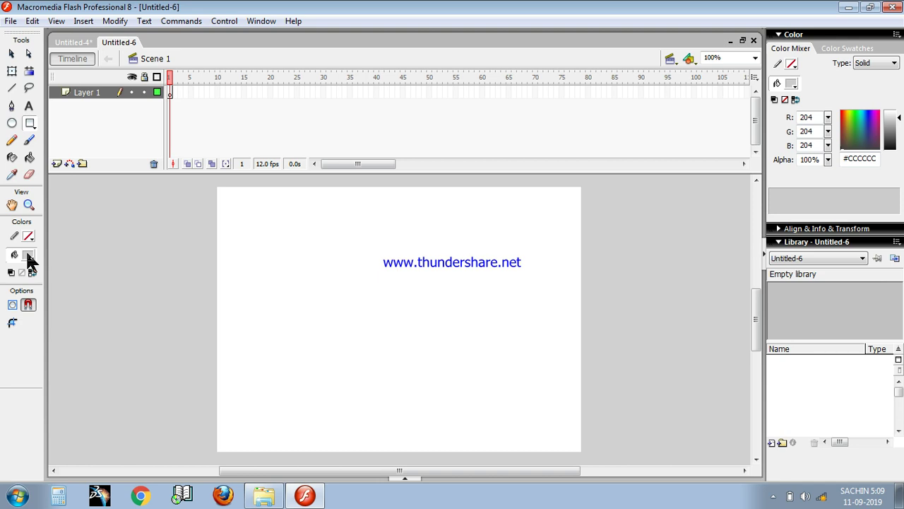
{"action": "left_click", "coordinate": [31, 125]}
{"action": "left_click_drag", "start_coordinate": [332, 207], "coordinate": [451, 396]}
{"action": "left_click_drag", "start_coordinate": [376, 395], "coordinate": [408, 453]}
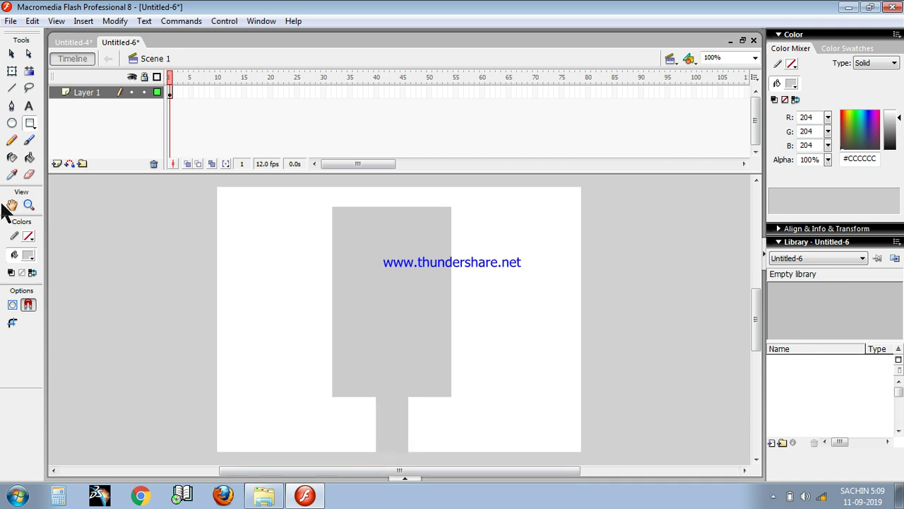
- Draw a small circle on the empty stage beside the housing and fill it with black (#000000)
{"action": "left_click", "coordinate": [12, 123]}
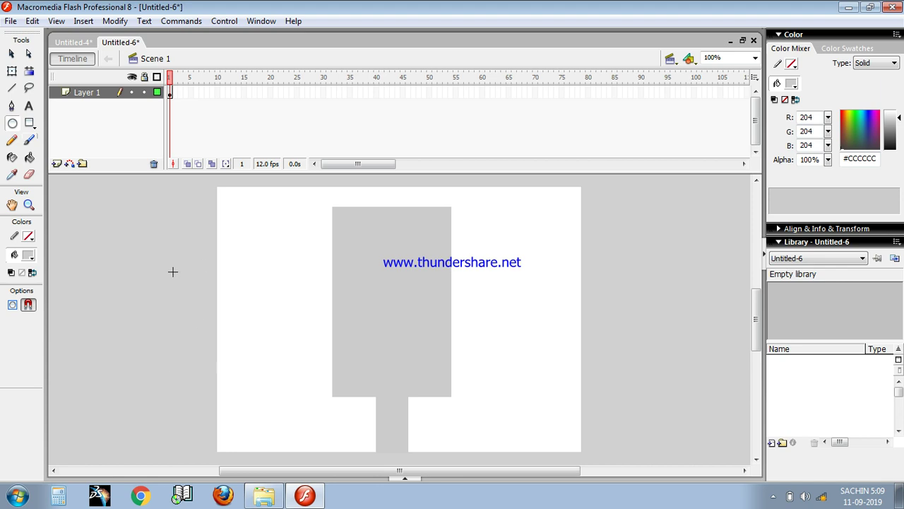
{"action": "left_click_drag", "start_coordinate": [223, 219], "coordinate": [266, 263]}
{"action": "left_click", "coordinate": [12, 54]}
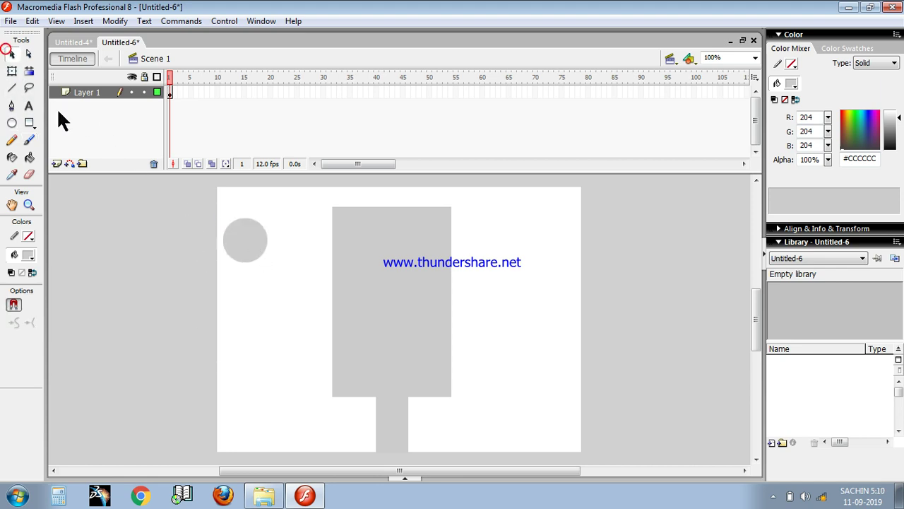
{"action": "left_click", "coordinate": [259, 245]}
{"action": "left_click", "coordinate": [29, 255]}
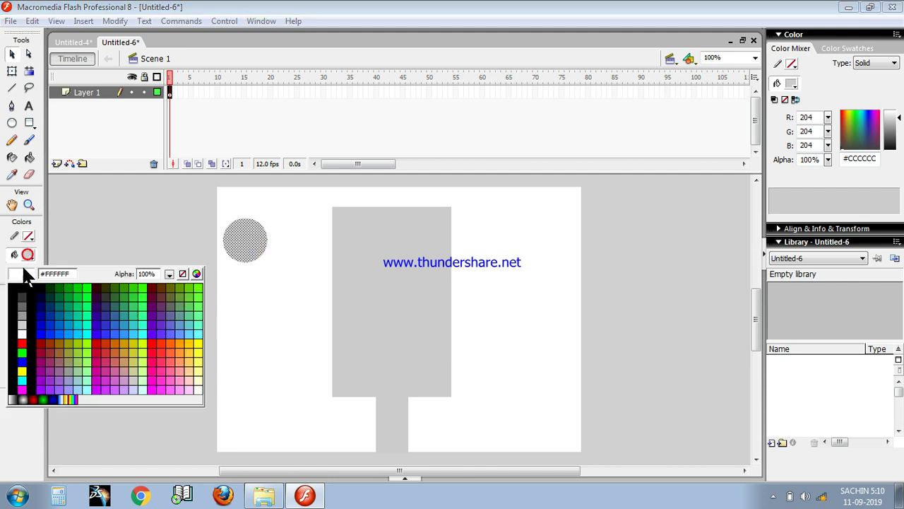
{"action": "left_click", "coordinate": [14, 305]}
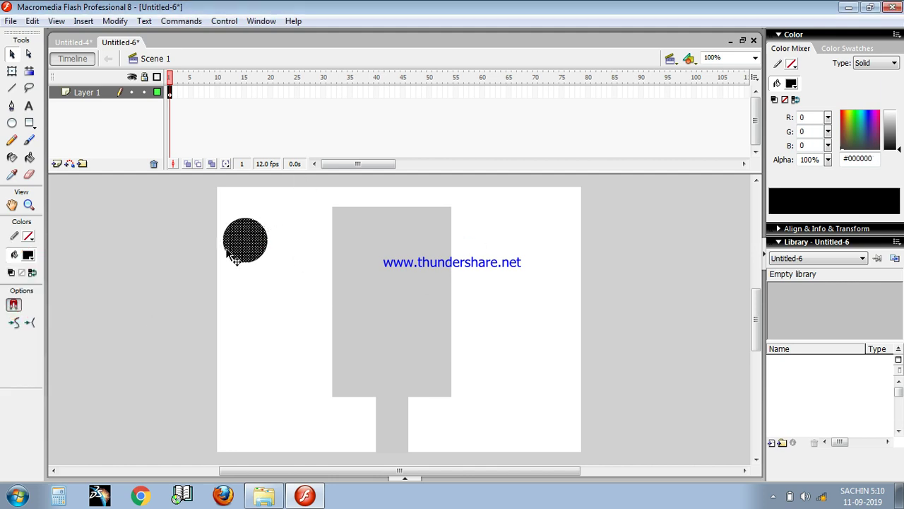
- Move the black circle to the top of the housing and place two copies below it in a vertical row
{"action": "left_click_drag", "start_coordinate": [242, 252], "coordinate": [364, 239]}
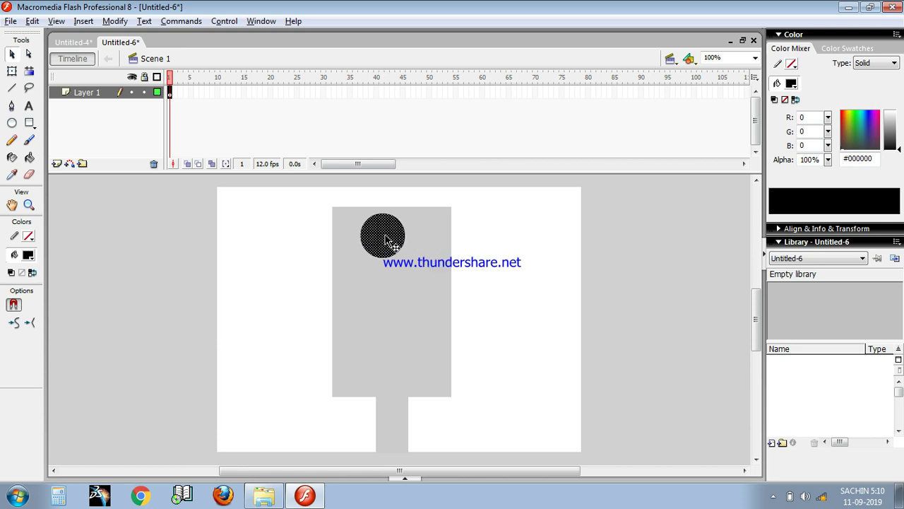
{"action": "left_click_drag", "start_coordinate": [386, 241], "coordinate": [382, 343]}
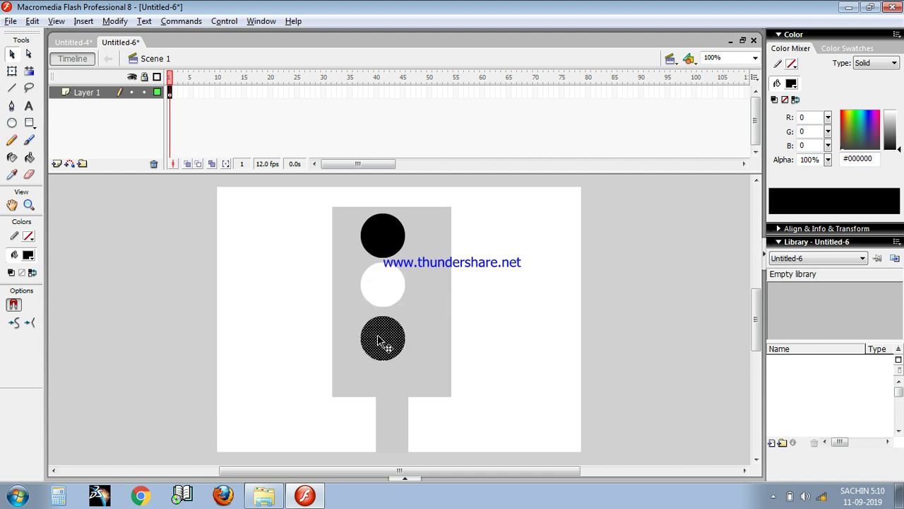
{"action": "key", "text": "ctrl+z"}
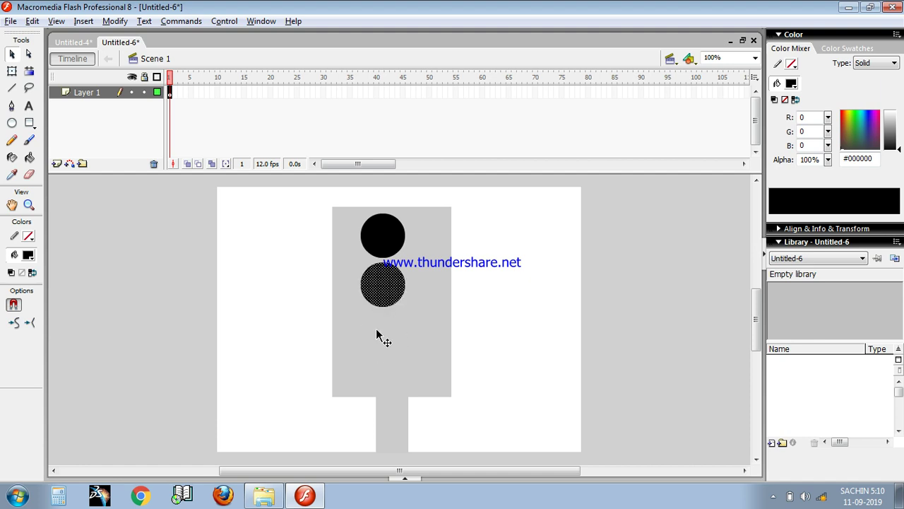
{"action": "left_click_drag", "start_coordinate": [381, 294], "coordinate": [379, 347]}
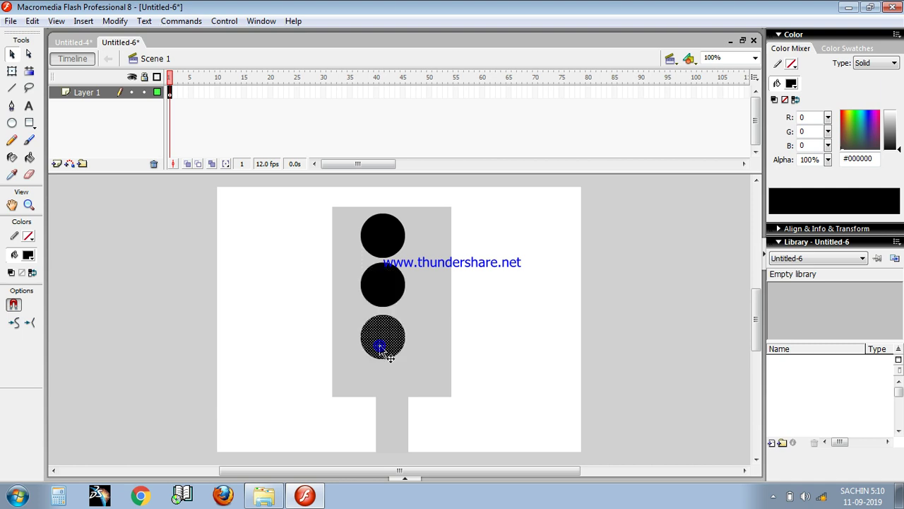
{"action": "left_click", "coordinate": [238, 312]}
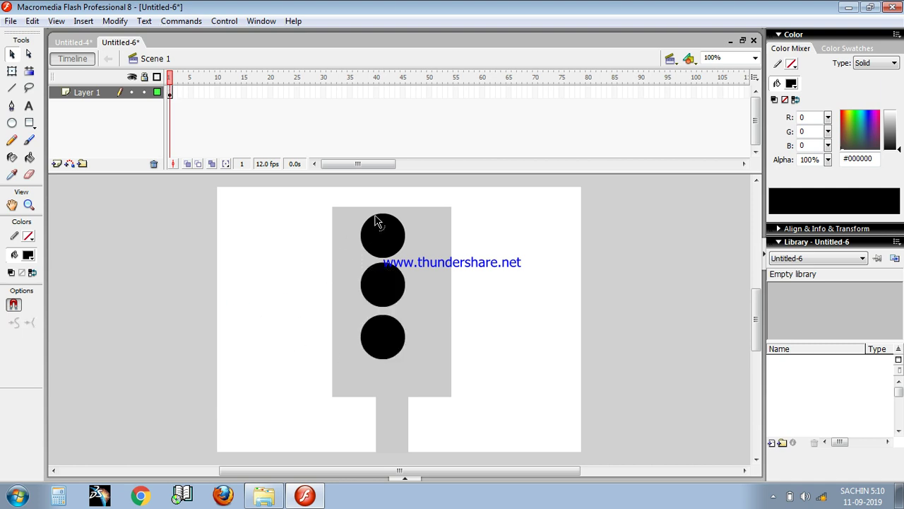
- Insert a keyframe at frame 10 and fill the top light with the red radial gradient
{"action": "left_click", "coordinate": [218, 92]}
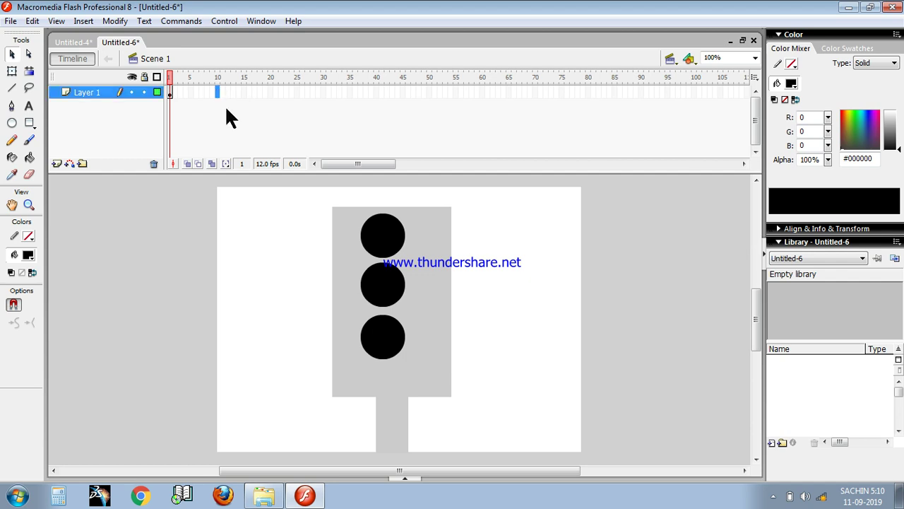
{"action": "key", "text": "F6"}
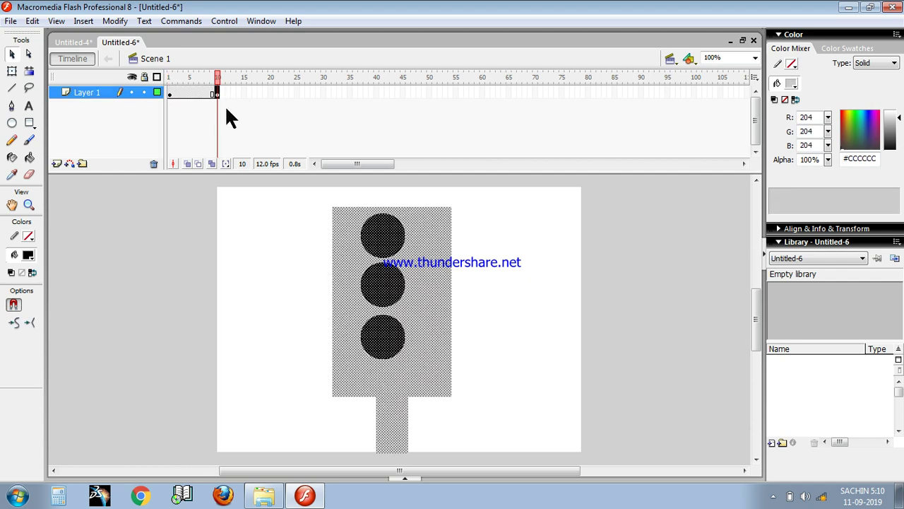
{"action": "left_click", "coordinate": [496, 265]}
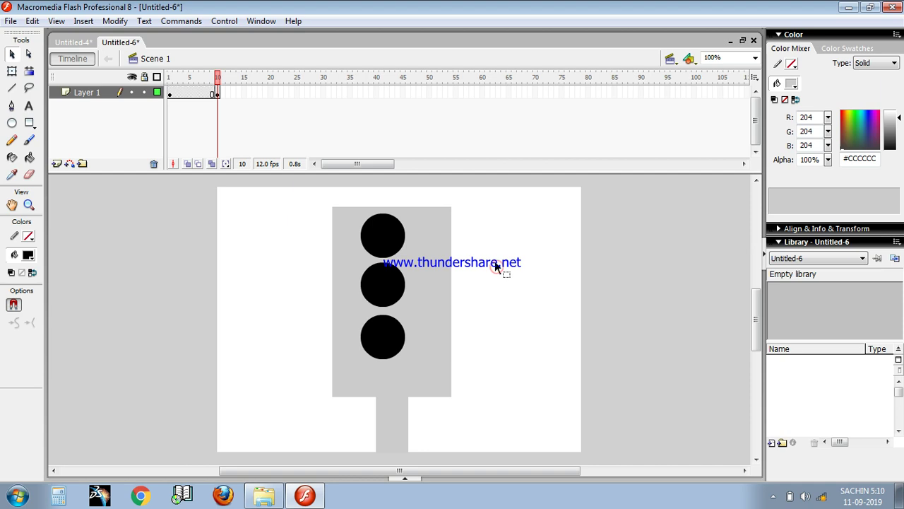
{"action": "left_click", "coordinate": [391, 239]}
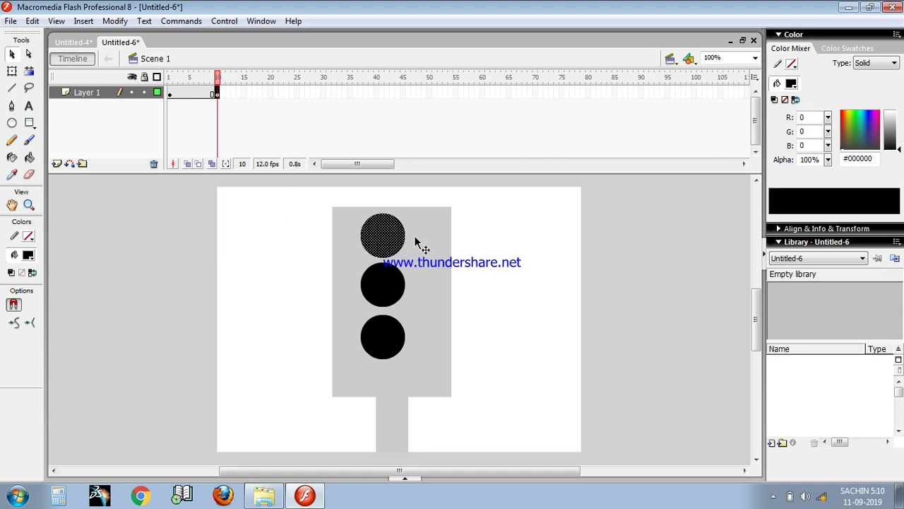
{"action": "left_click", "coordinate": [28, 255]}
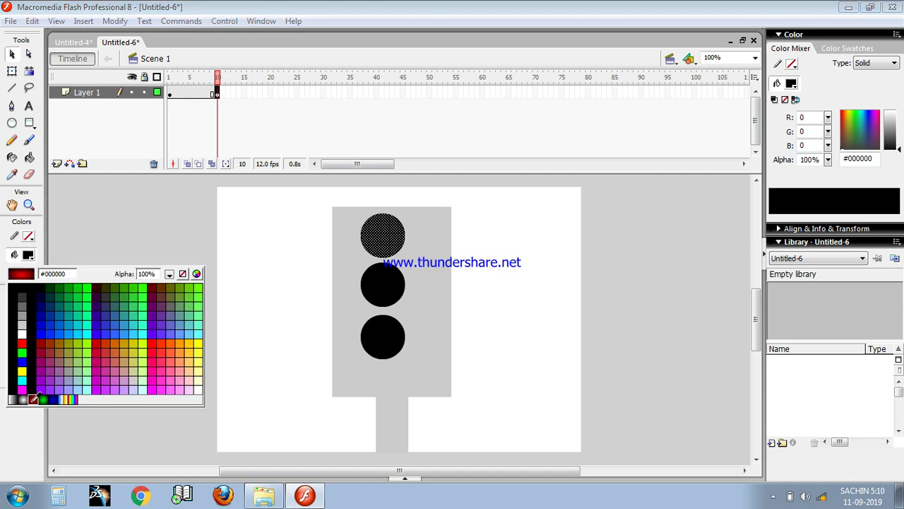
{"action": "left_click", "coordinate": [34, 399]}
- Add the text "STOP" in frame 10 and position it just outside the housing, level with the red light
{"action": "left_click", "coordinate": [34, 105]}
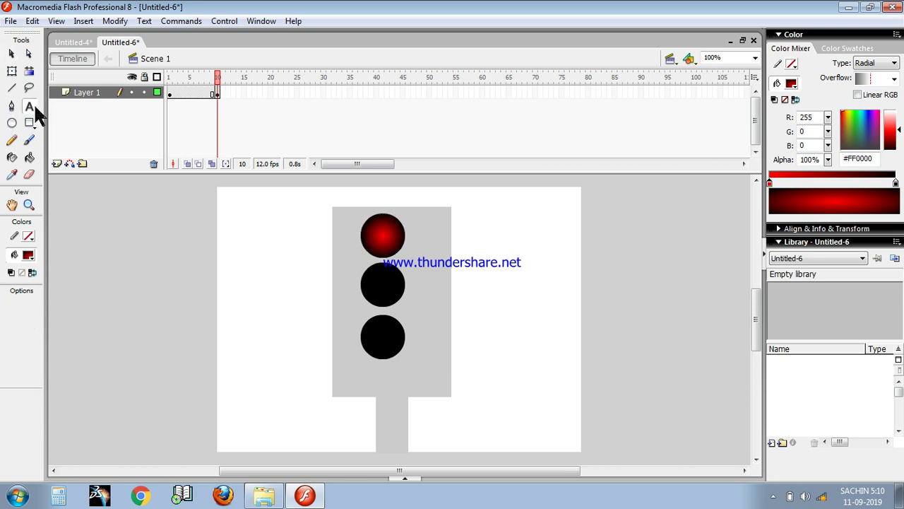
{"action": "left_click", "coordinate": [486, 240]}
{"action": "type", "text": "STOP"}
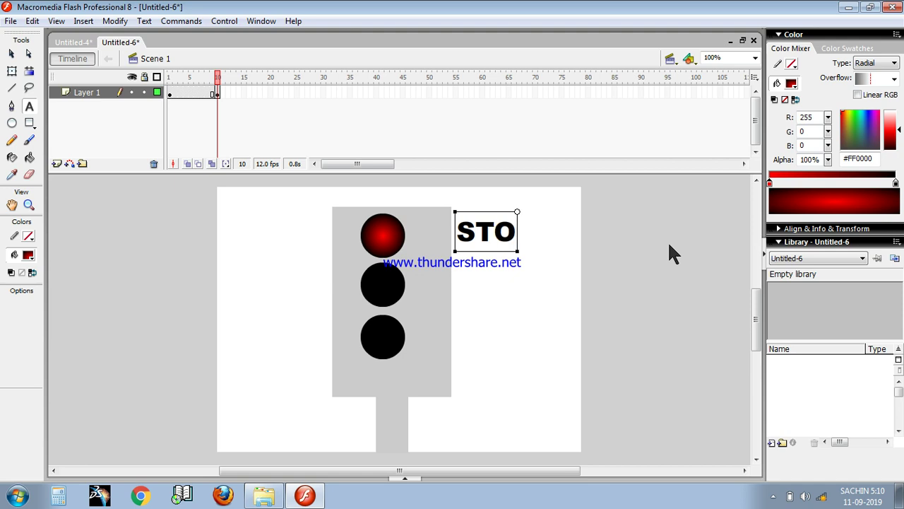
{"action": "left_click", "coordinate": [11, 54]}
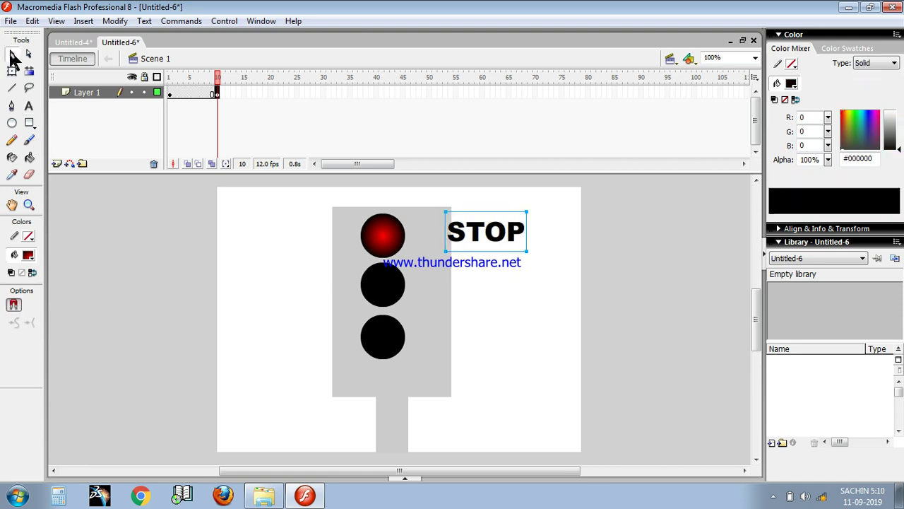
{"action": "left_click_drag", "start_coordinate": [501, 212], "coordinate": [507, 214]}
{"action": "left_click", "coordinate": [496, 299]}
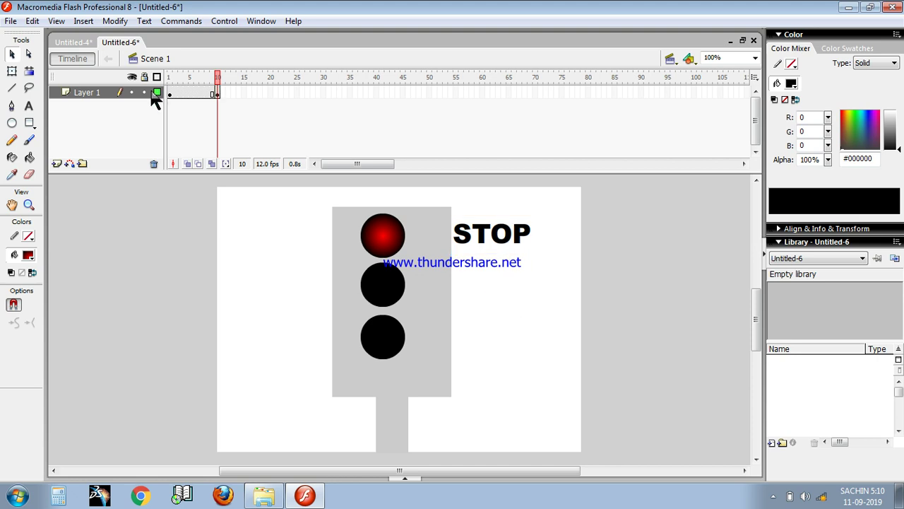
- Insert a keyframe at frame 20 and fill its top light with solid black (#000000)
{"action": "left_click", "coordinate": [270, 94]}
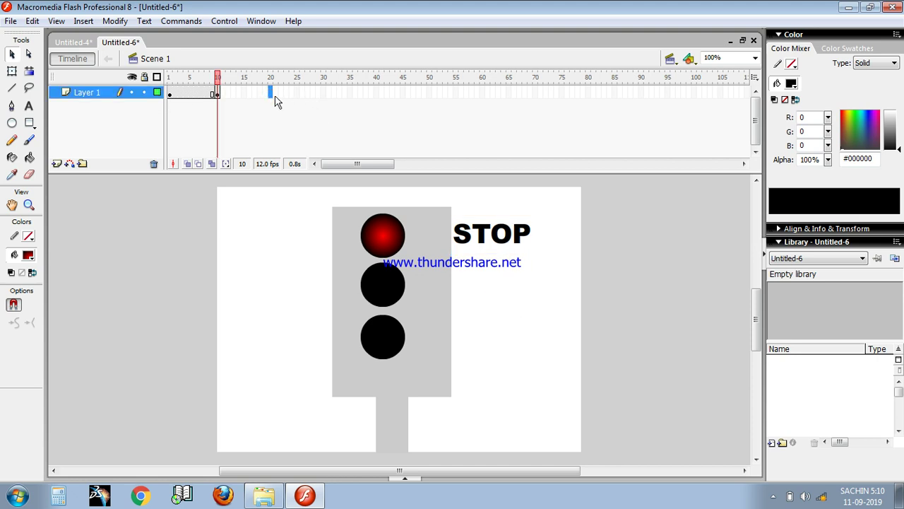
{"action": "key", "text": "F6"}
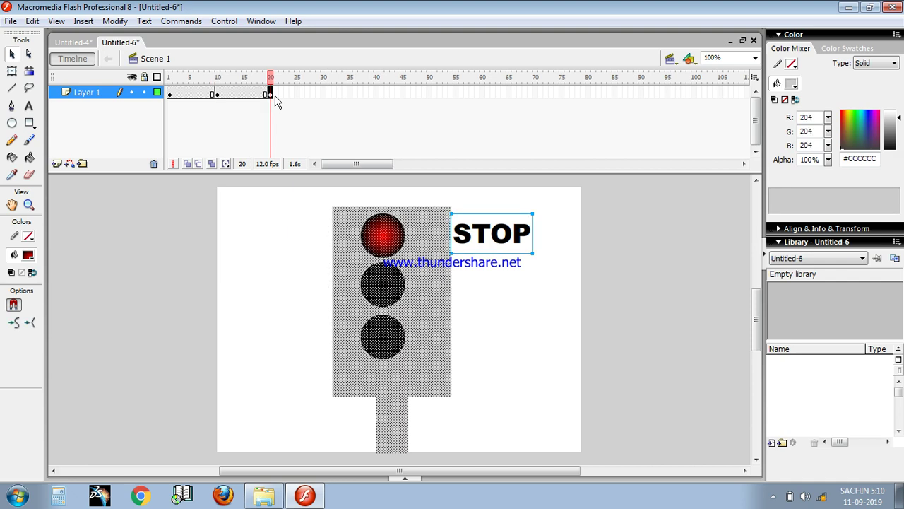
{"action": "left_click", "coordinate": [533, 326]}
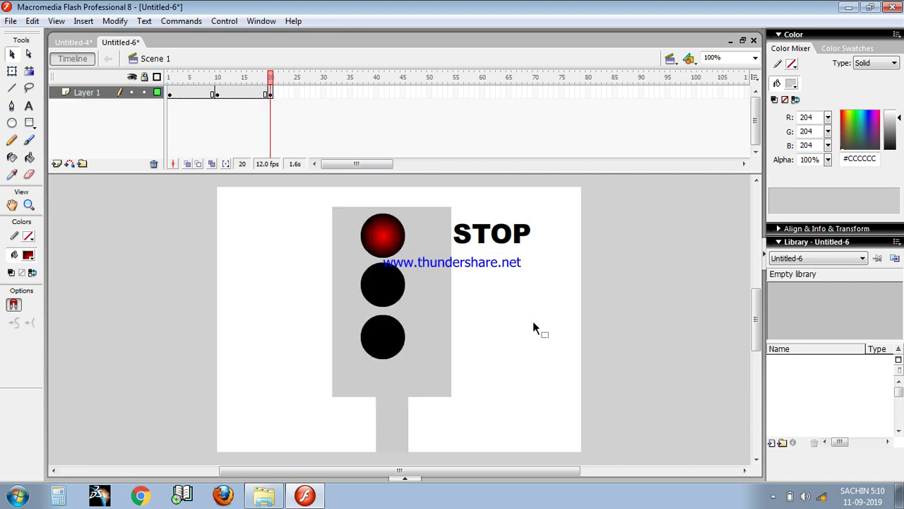
{"action": "left_click", "coordinate": [394, 239]}
{"action": "left_click", "coordinate": [28, 254]}
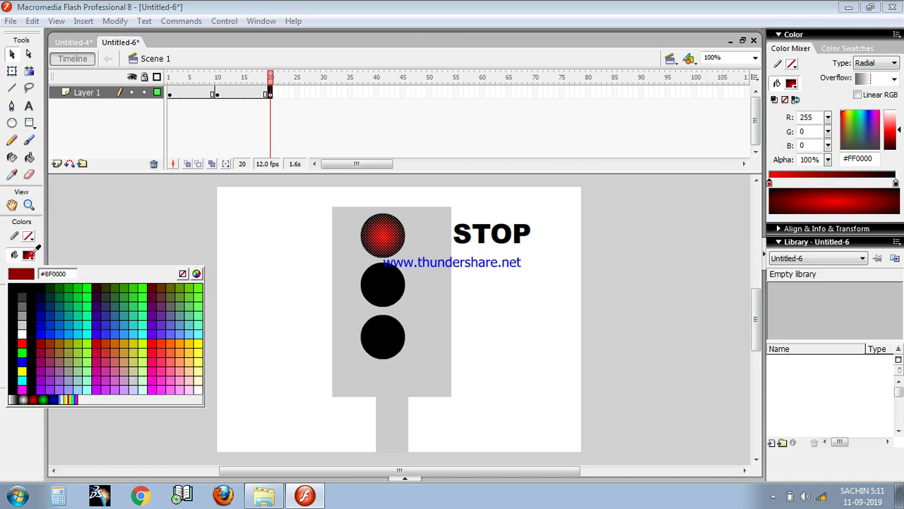
{"action": "left_click", "coordinate": [10, 322]}
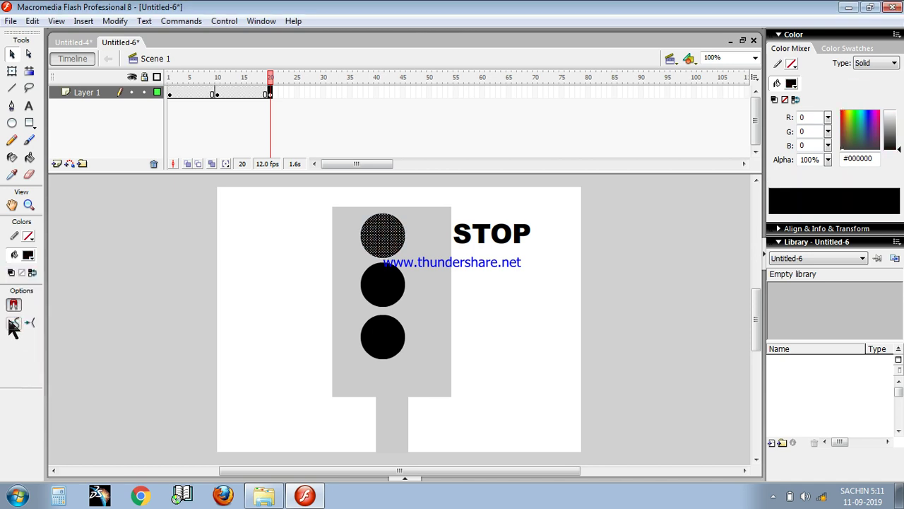
- Delete the "STOP" text from frame 20 and fill the middle light with yellow (#FFFF00)
{"action": "left_click", "coordinate": [498, 240]}
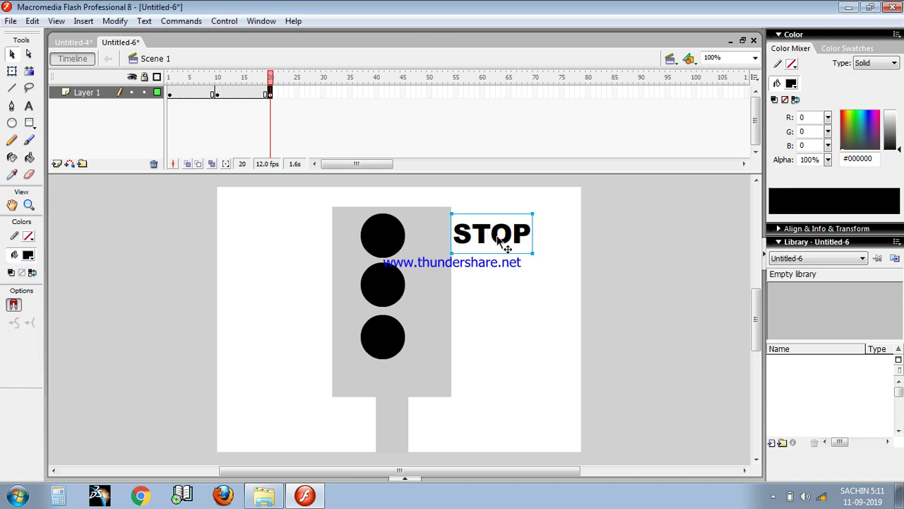
{"action": "key", "text": "Delete"}
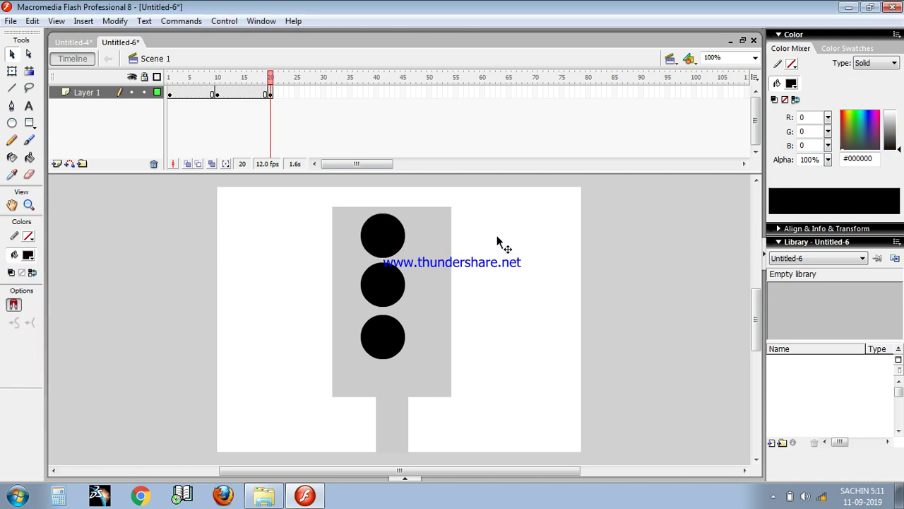
{"action": "left_click", "coordinate": [383, 286]}
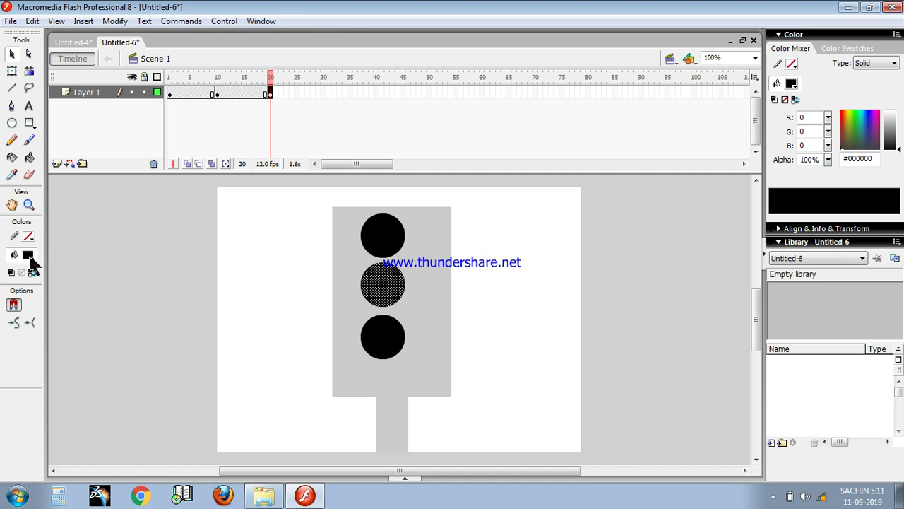
{"action": "left_click", "coordinate": [28, 256]}
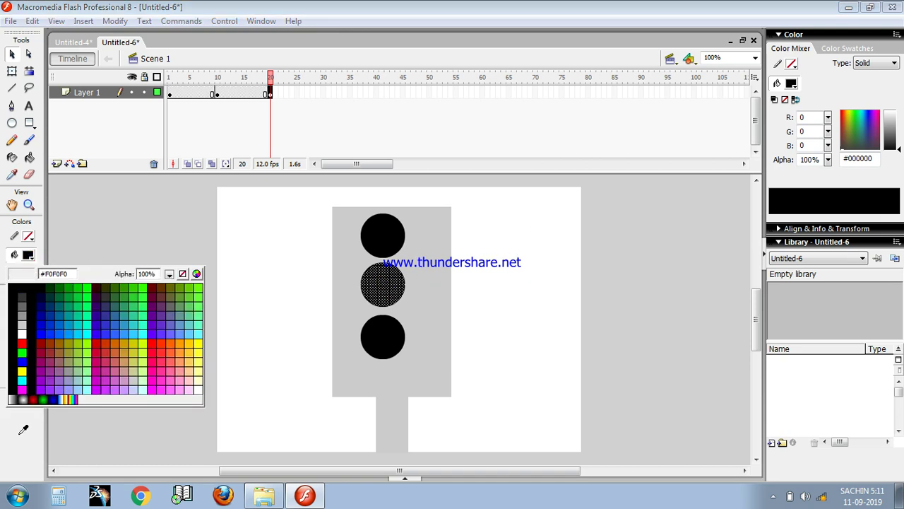
{"action": "left_click", "coordinate": [28, 364]}
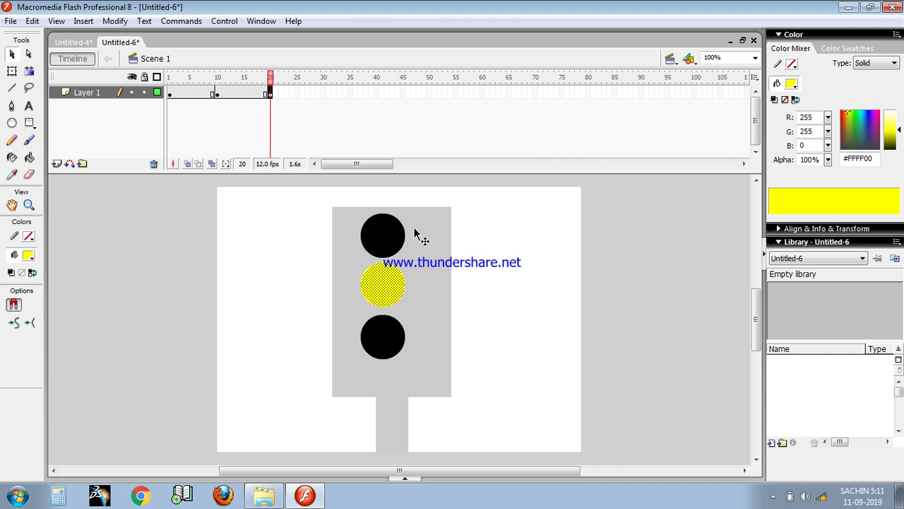
- Add the yellow text "READY" beside the middle light in frame 20
{"action": "left_click", "coordinate": [29, 105]}
{"action": "left_click", "coordinate": [479, 251]}
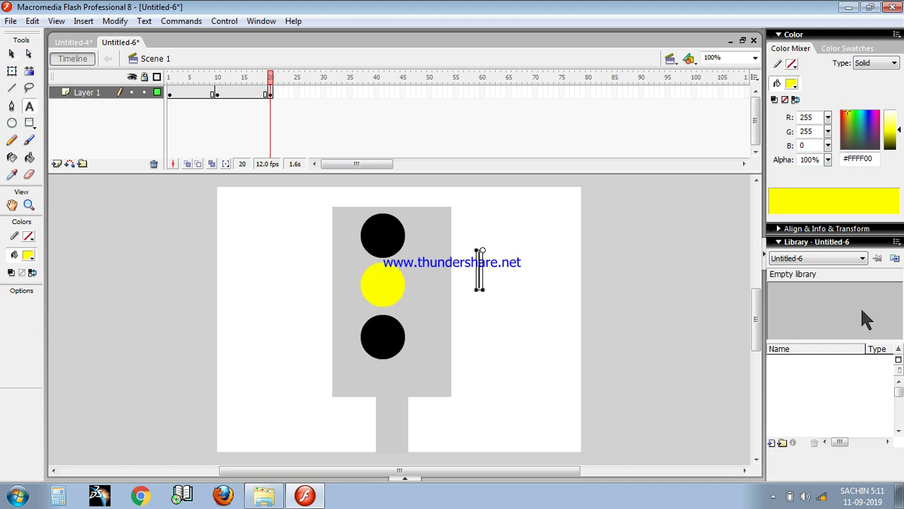
{"action": "type", "text": "RE"}
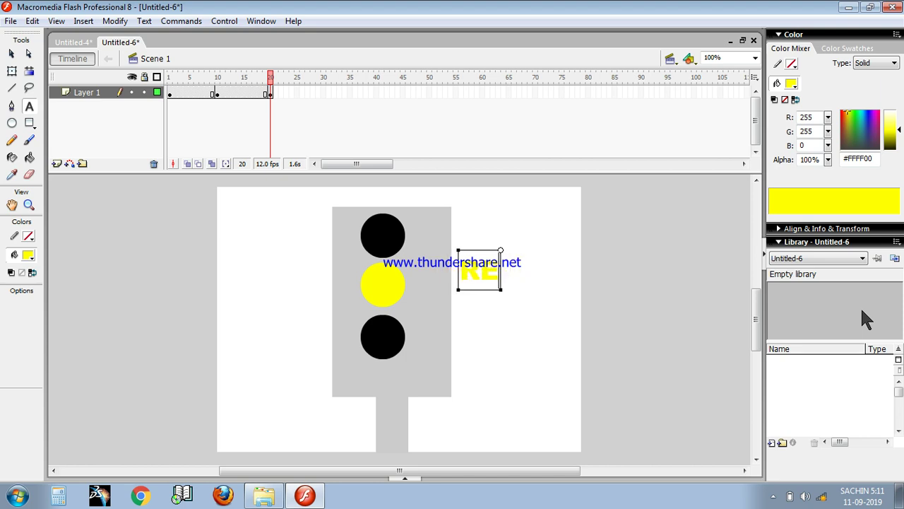
{"action": "type", "text": "ADY"}
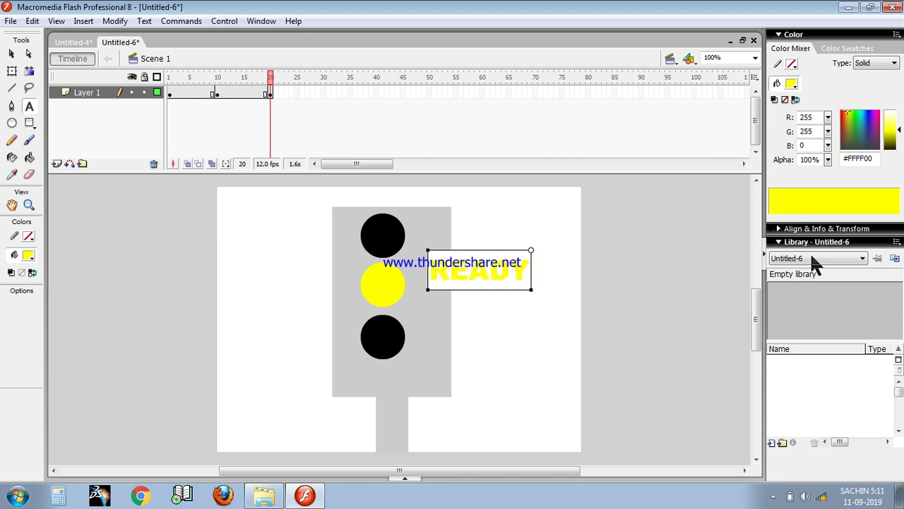
- Recolor the "READY" text in frame 20 to black (#000000) and move it just outside the housing, level with the yellow light
{"action": "left_click_drag", "start_coordinate": [530, 270], "coordinate": [407, 264]}
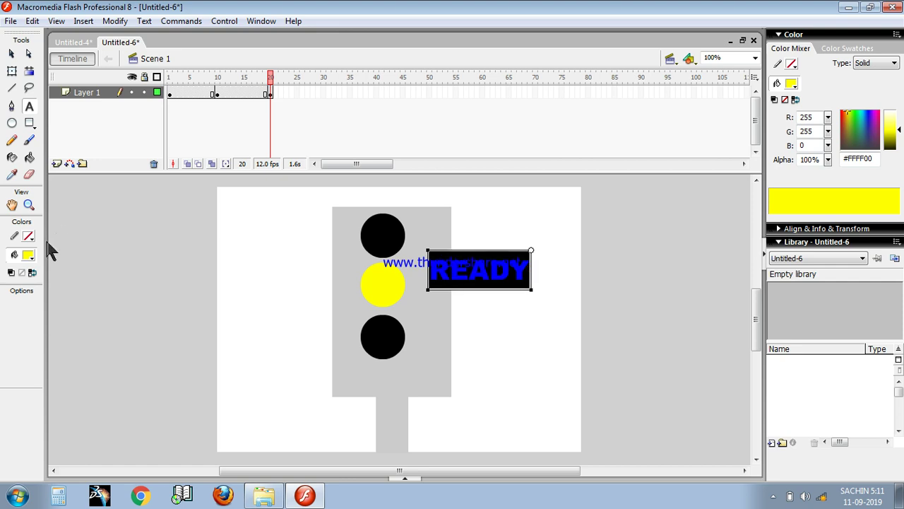
{"action": "left_click", "coordinate": [28, 255]}
{"action": "left_click", "coordinate": [17, 310]}
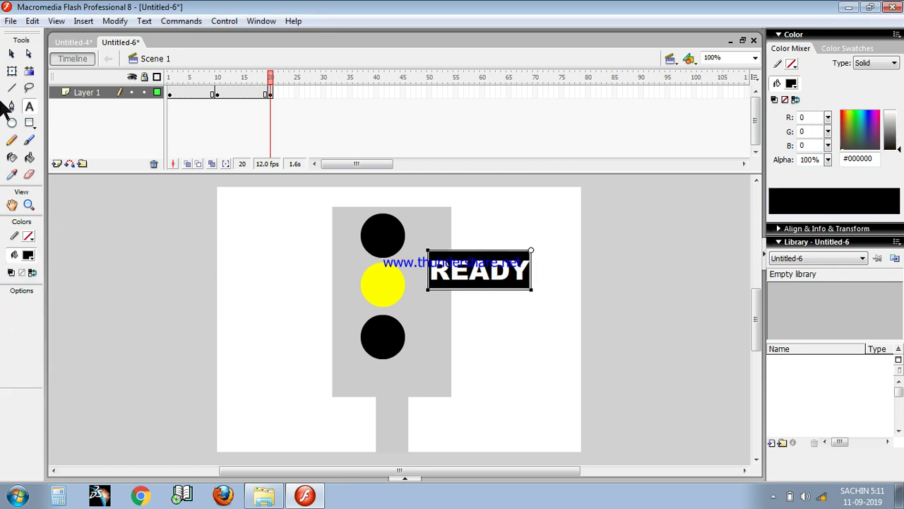
{"action": "left_click", "coordinate": [11, 53]}
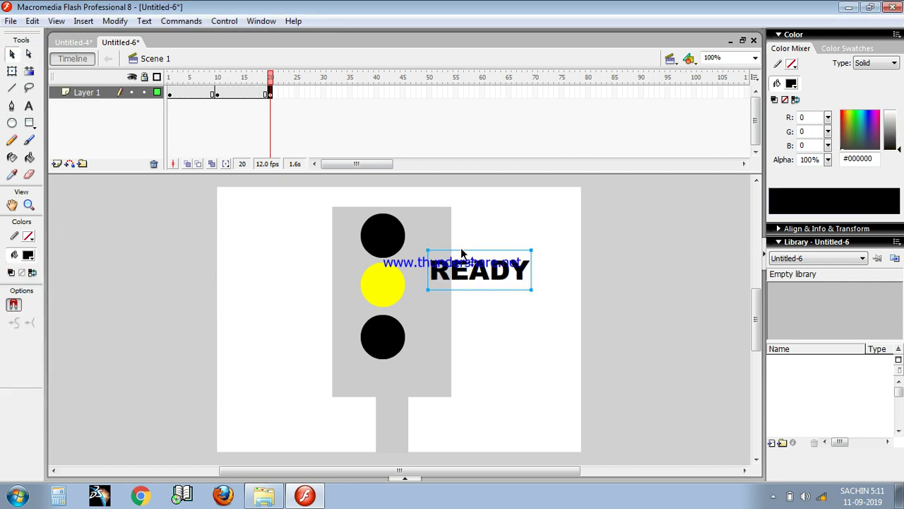
{"action": "left_click_drag", "start_coordinate": [461, 252], "coordinate": [492, 260]}
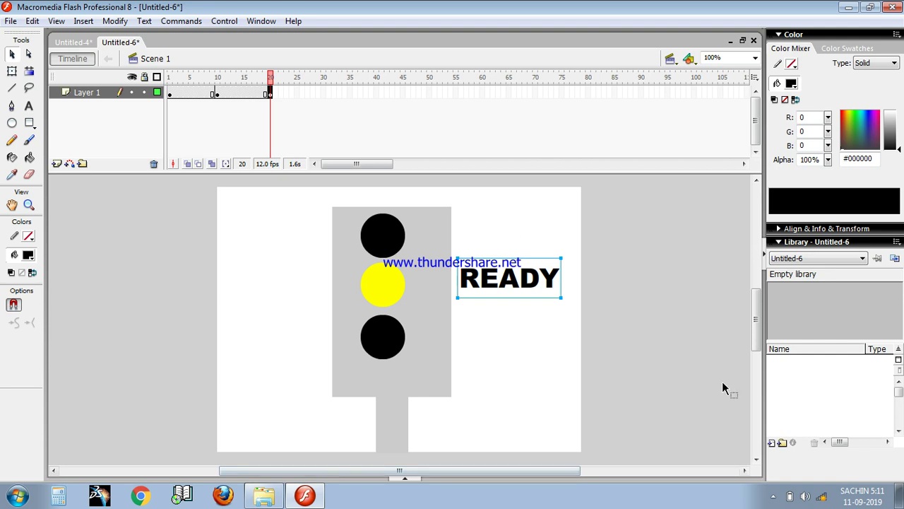
{"action": "left_click", "coordinate": [145, 20]}
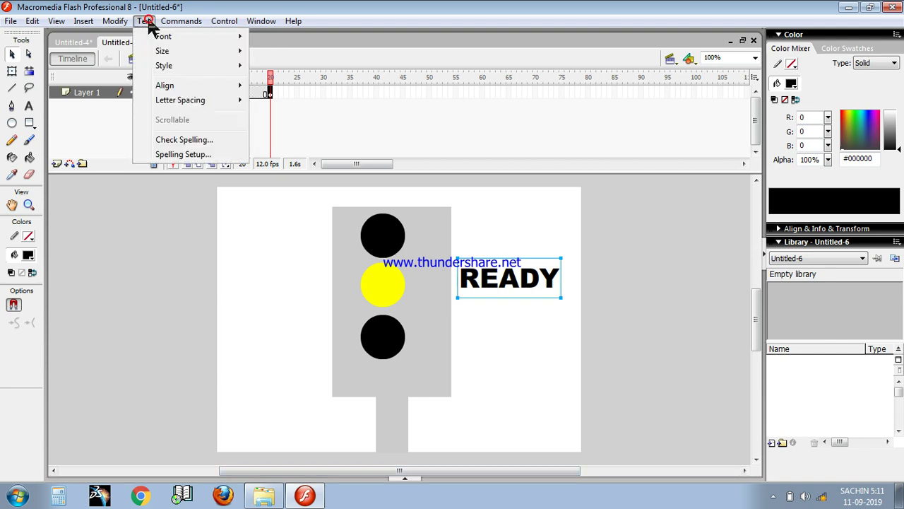
{"action": "mouse_move", "coordinate": [156, 70]}
{"action": "mouse_move", "coordinate": [172, 32]}
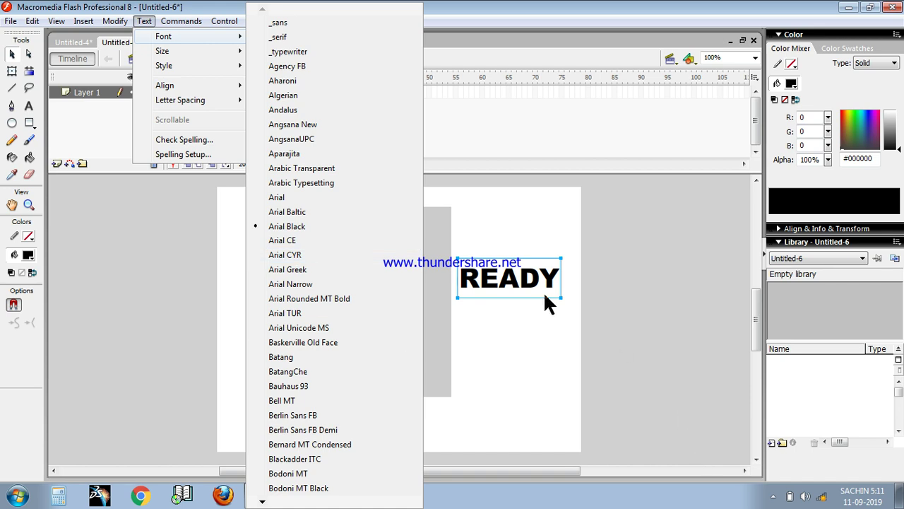
{"action": "left_click", "coordinate": [595, 326]}
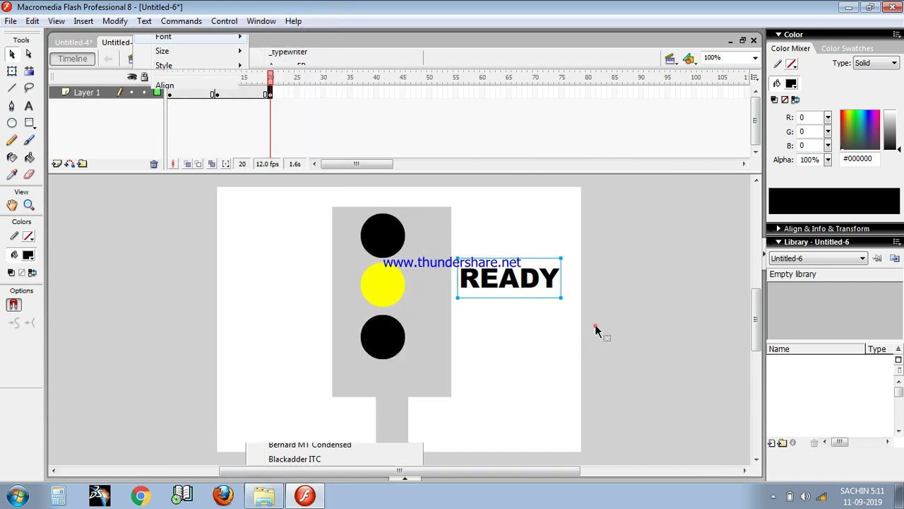
- Insert a keyframe at frame 30 and fill its middle light with solid black (#000000)
{"action": "left_click", "coordinate": [325, 92]}
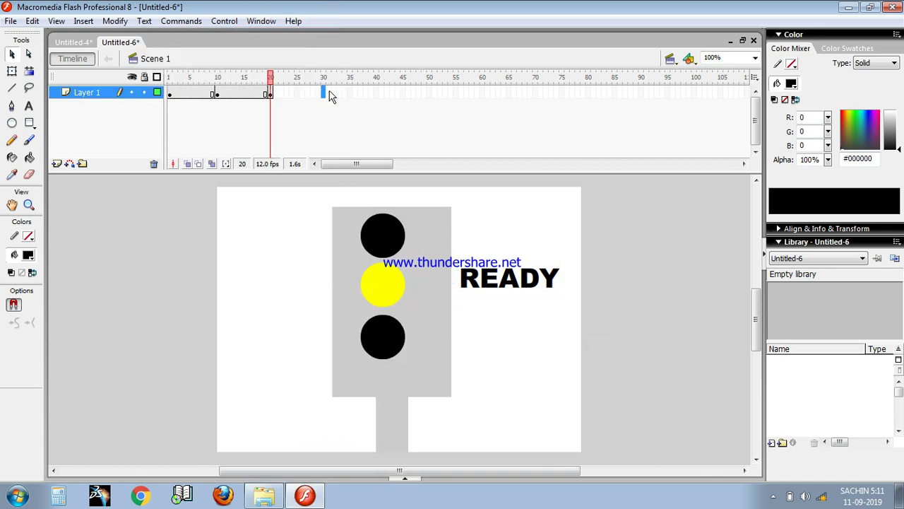
{"action": "key", "text": "F6"}
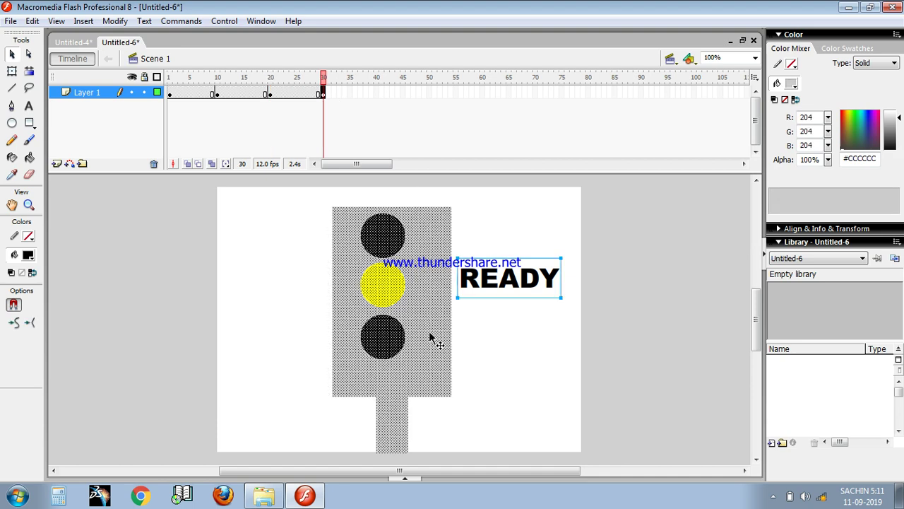
{"action": "left_click", "coordinate": [541, 369]}
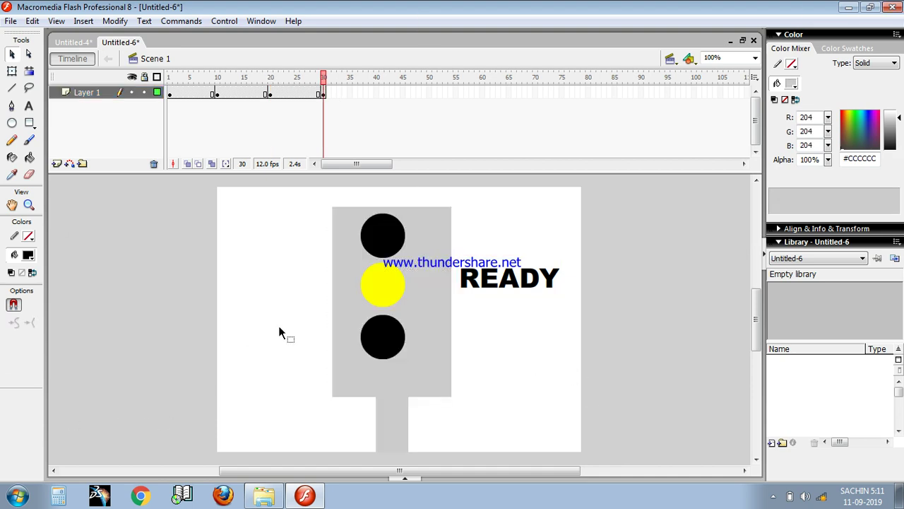
{"action": "left_click", "coordinate": [384, 284]}
{"action": "left_click", "coordinate": [30, 258]}
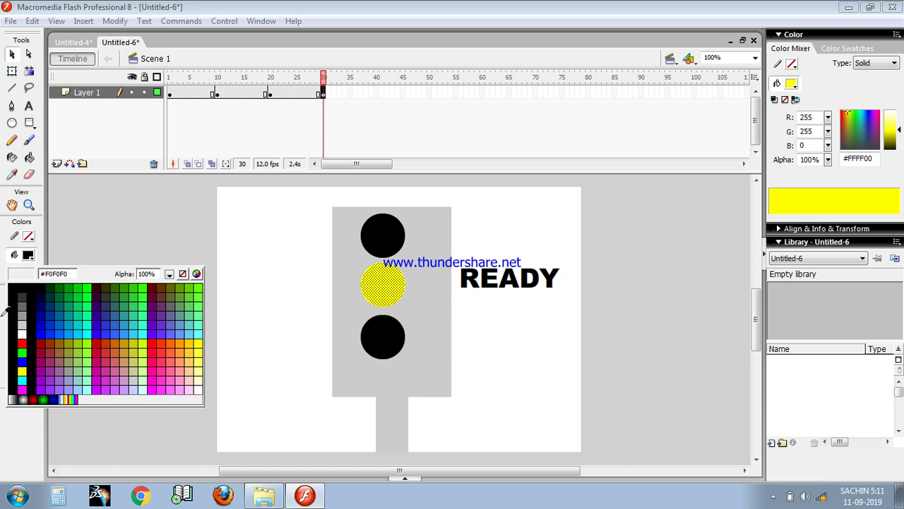
{"action": "left_click", "coordinate": [12, 316]}
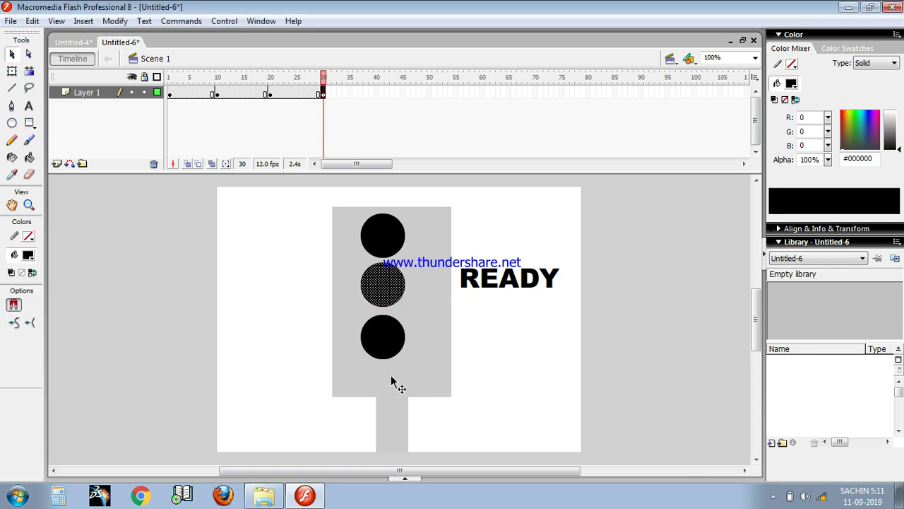
- Fill the bottom light in frame 30 with the green-to-black radial gradient
{"action": "left_click", "coordinate": [378, 350]}
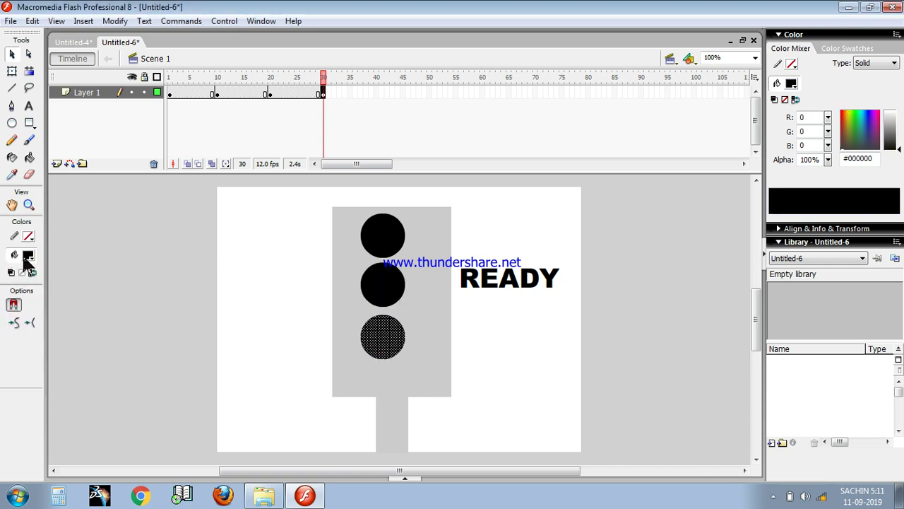
{"action": "left_click", "coordinate": [28, 257]}
{"action": "left_click", "coordinate": [43, 400]}
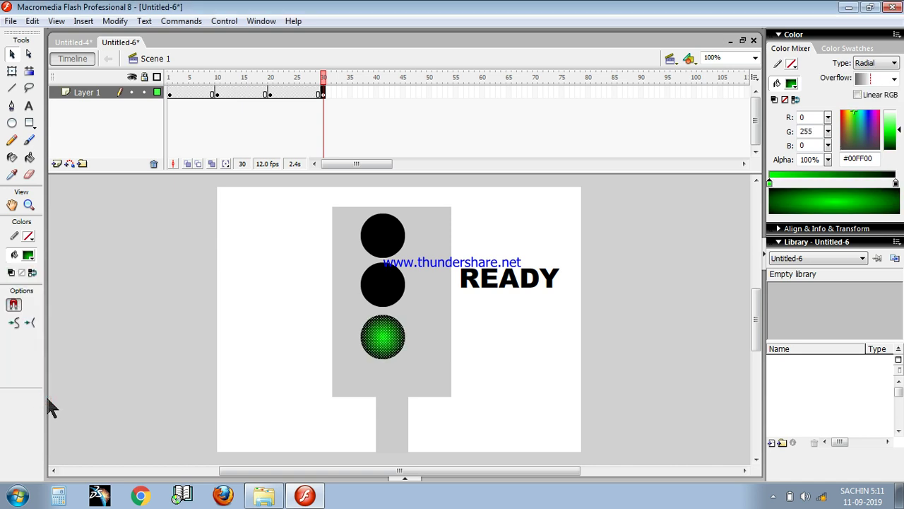
- Replace the "READY" text in frame 30 with black "GO" text outside the housing, level with the green light
{"action": "left_click", "coordinate": [526, 283]}
{"action": "key", "text": "Delete"}
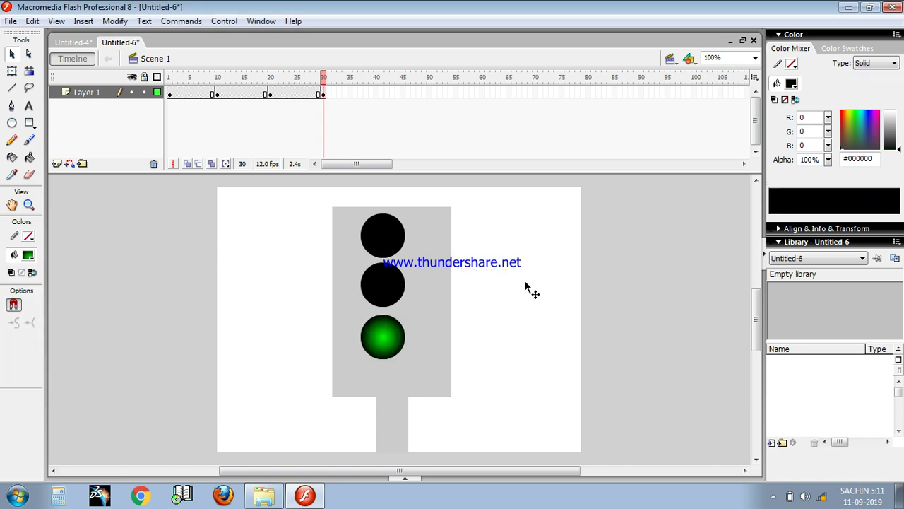
{"action": "left_click", "coordinate": [28, 106]}
{"action": "left_click", "coordinate": [481, 332]}
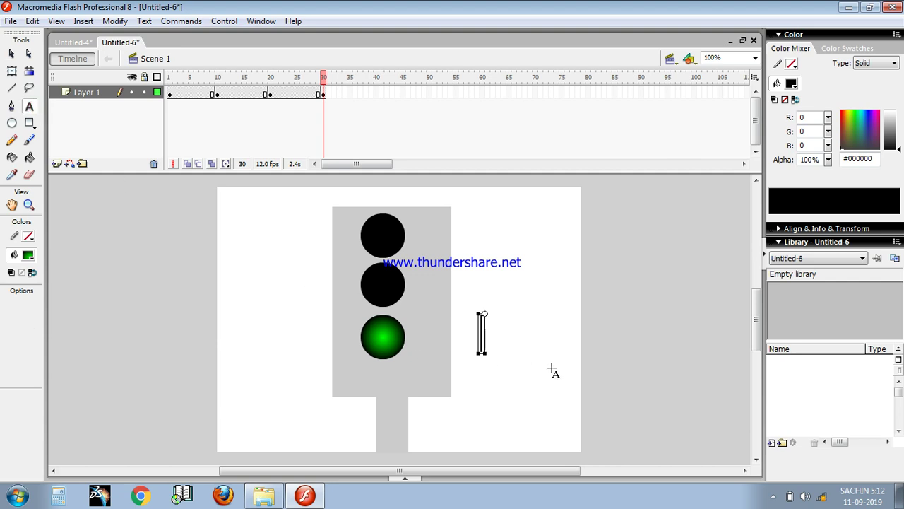
{"action": "type", "text": "GO"}
- Select frame 40 on Layer 1, then preview the animation as a test movie and close the preview
{"action": "left_click", "coordinate": [377, 96]}
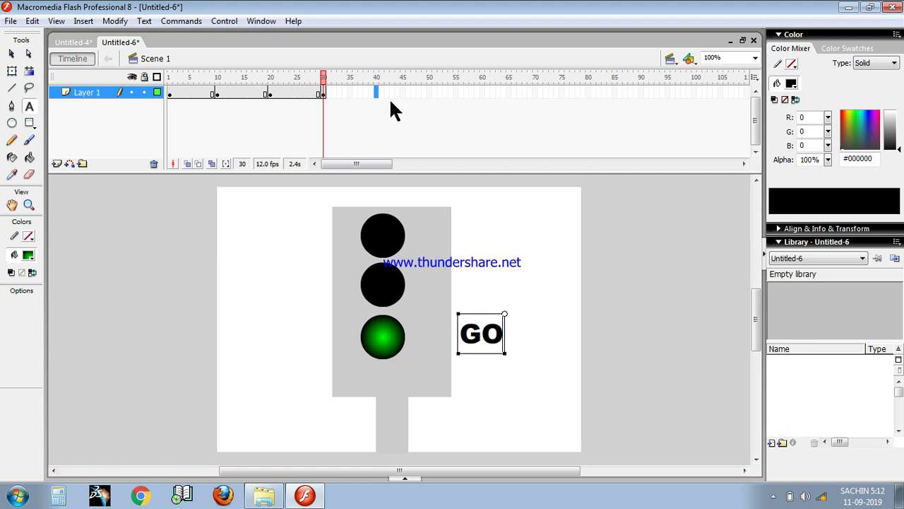
{"action": "key", "text": "ctrl+Return"}
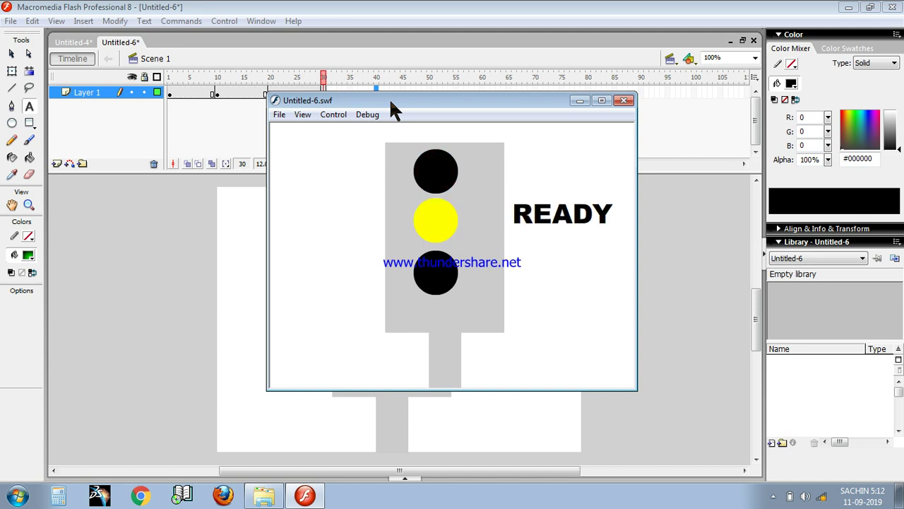
{"action": "left_click", "coordinate": [624, 101]}
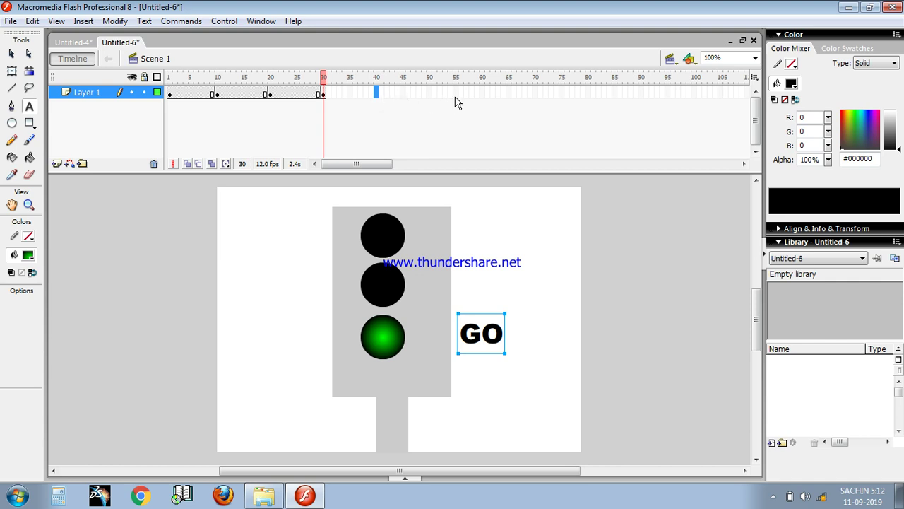
- Insert a keyframe at frame 40 to extend the green "GO" phase and test the movie again
{"action": "key", "text": "F6"}
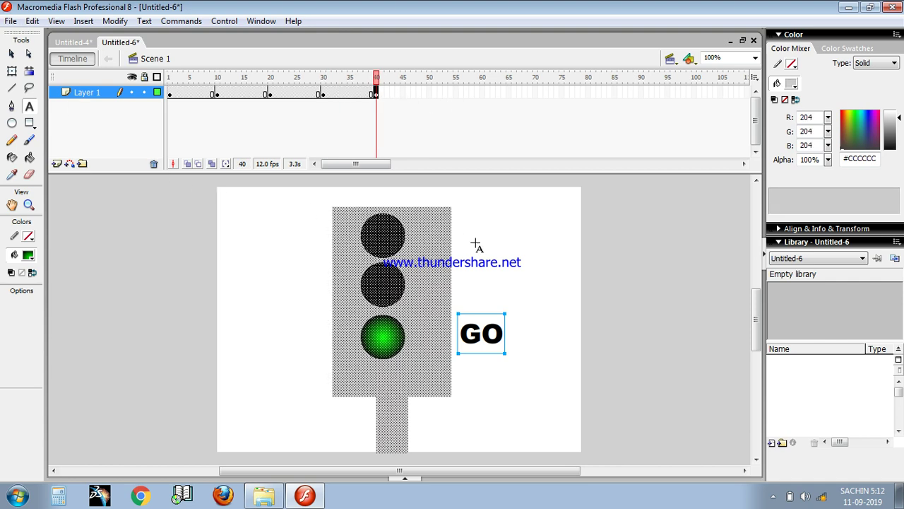
{"action": "key", "text": "Escape"}
{"action": "key", "text": "ctrl+Return"}
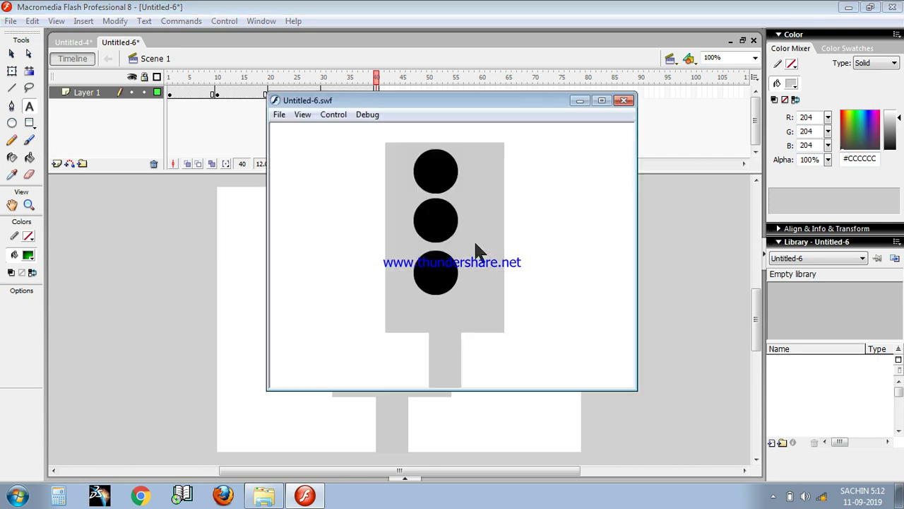